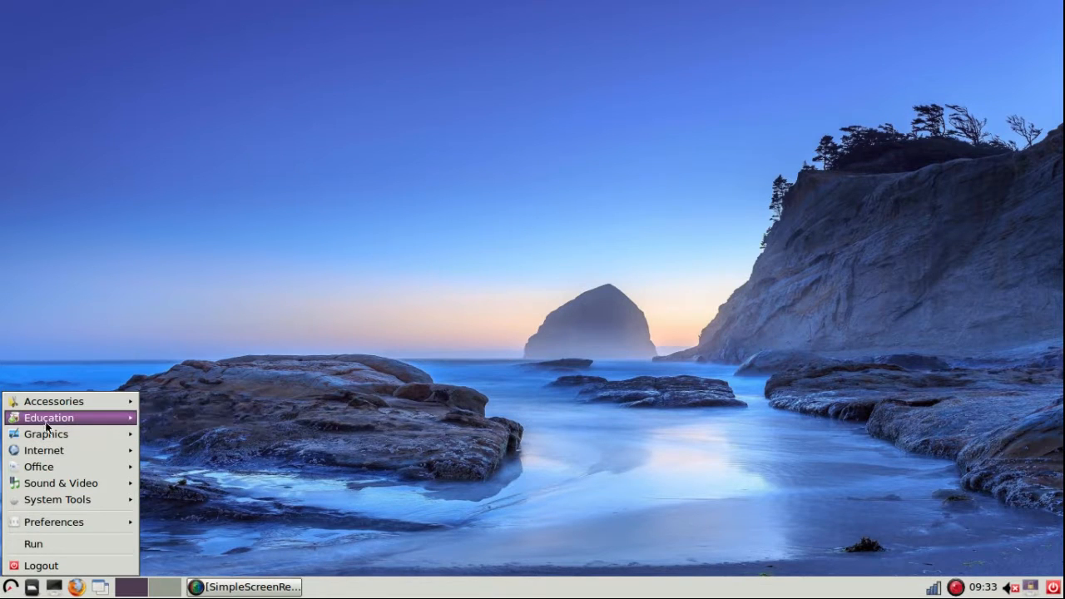
pyautogui.moveTo(52, 424)
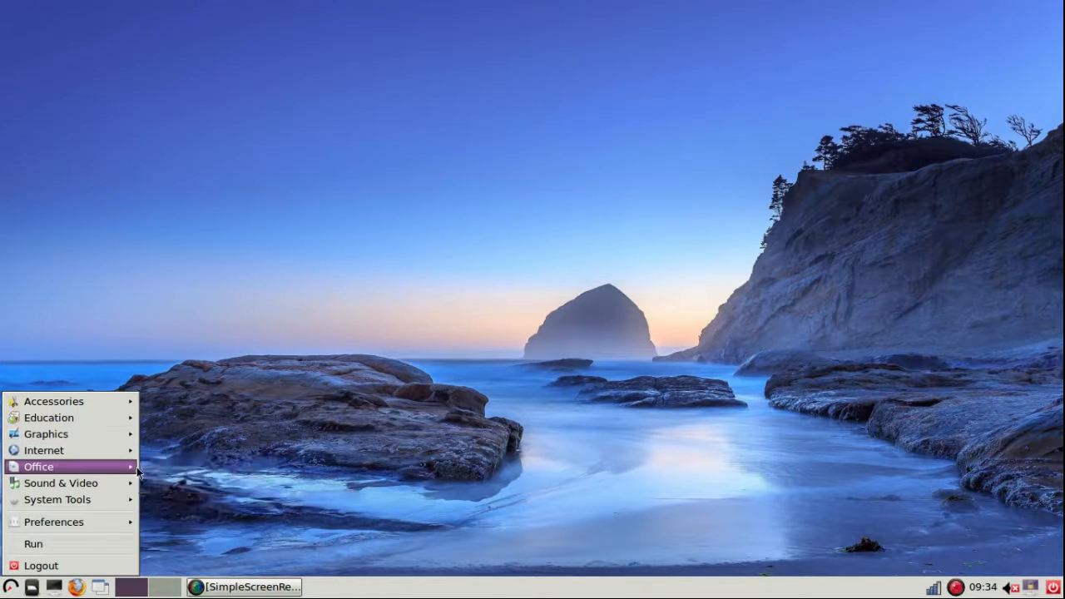
pyautogui.moveTo(104, 463)
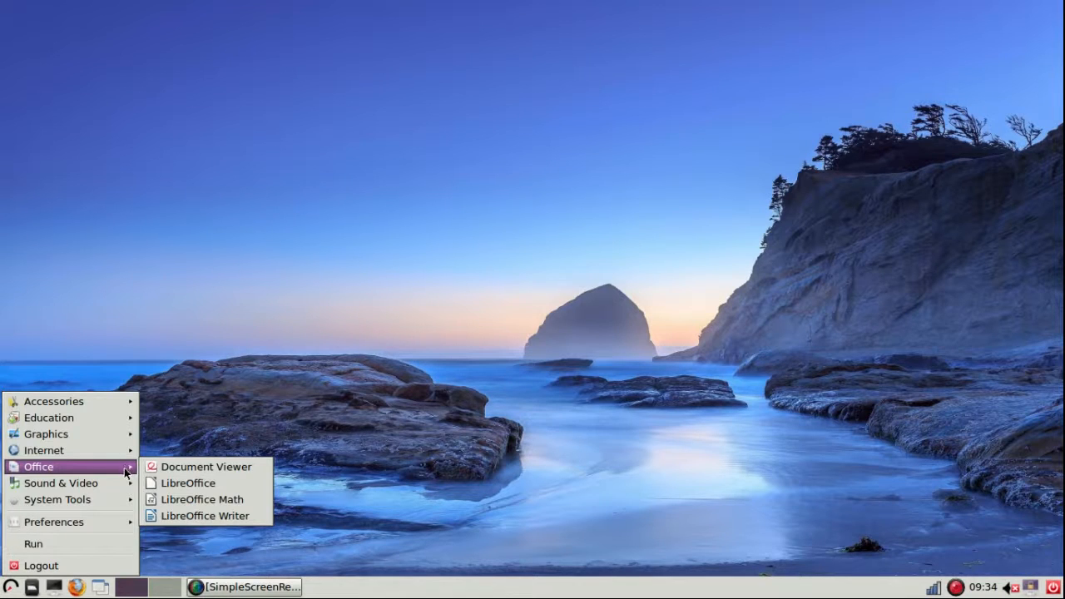
pyautogui.moveTo(126, 482)
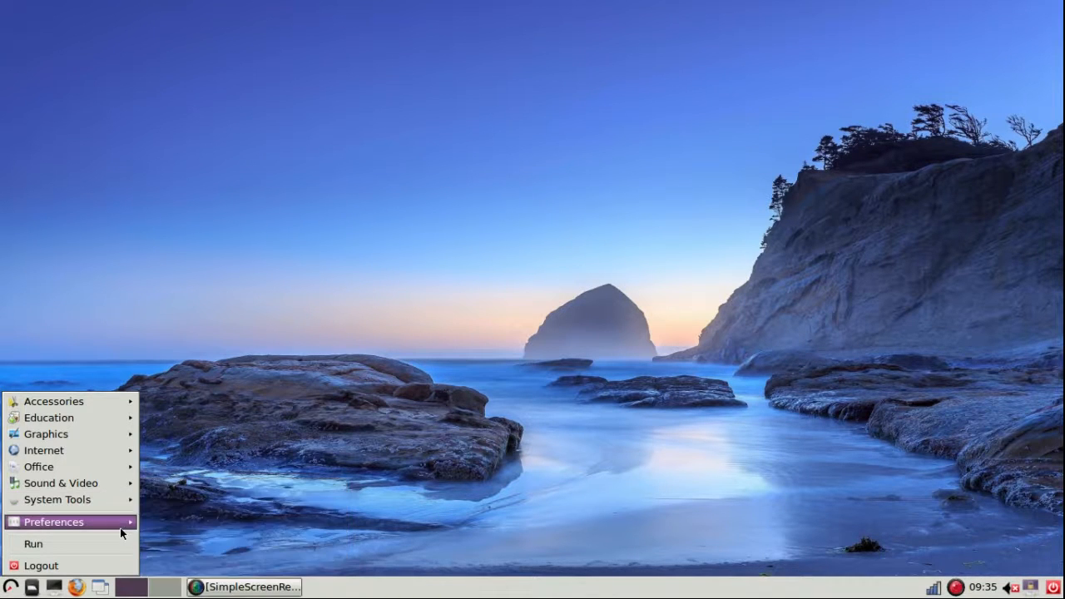
# - View the desktop appearance preferences and the wallpaper images on offer, keeping the current wallpaper
pyautogui.moveTo(120, 529)
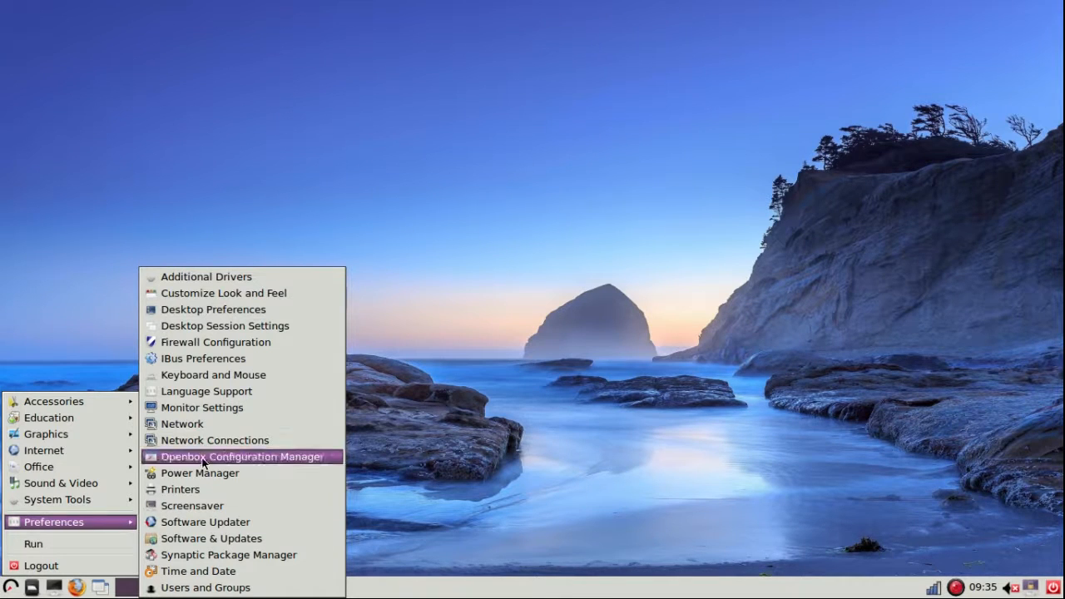
pyautogui.click(214, 310)
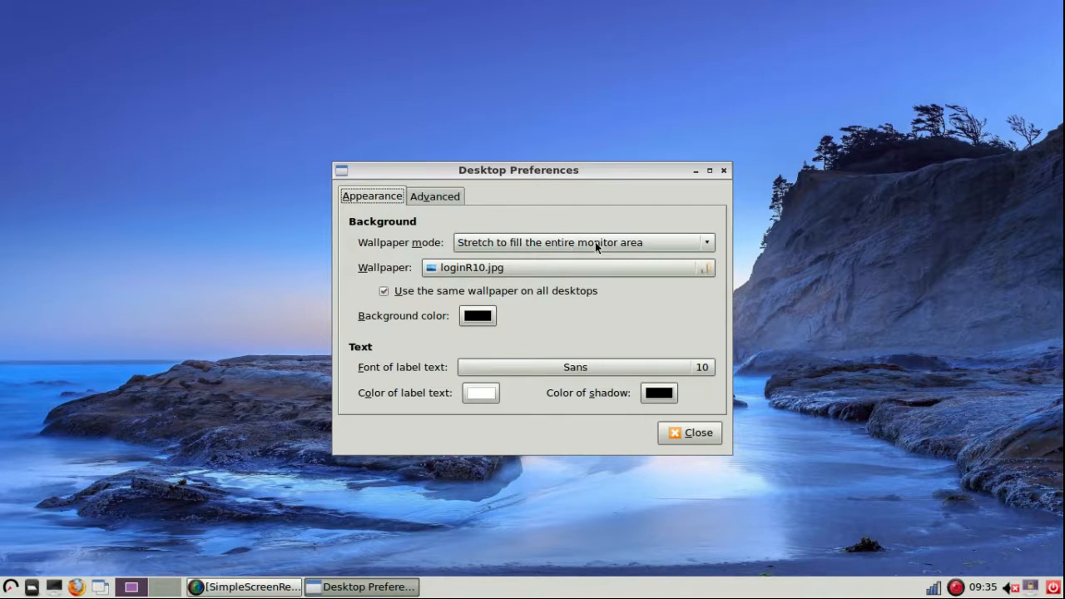
pyautogui.click(707, 269)
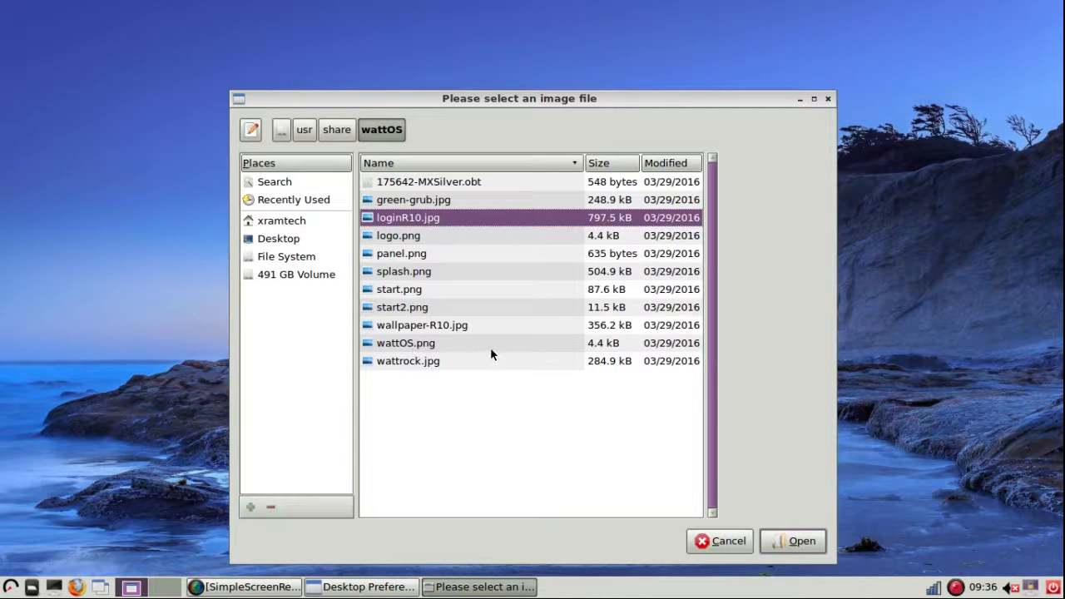
pyautogui.click(828, 100)
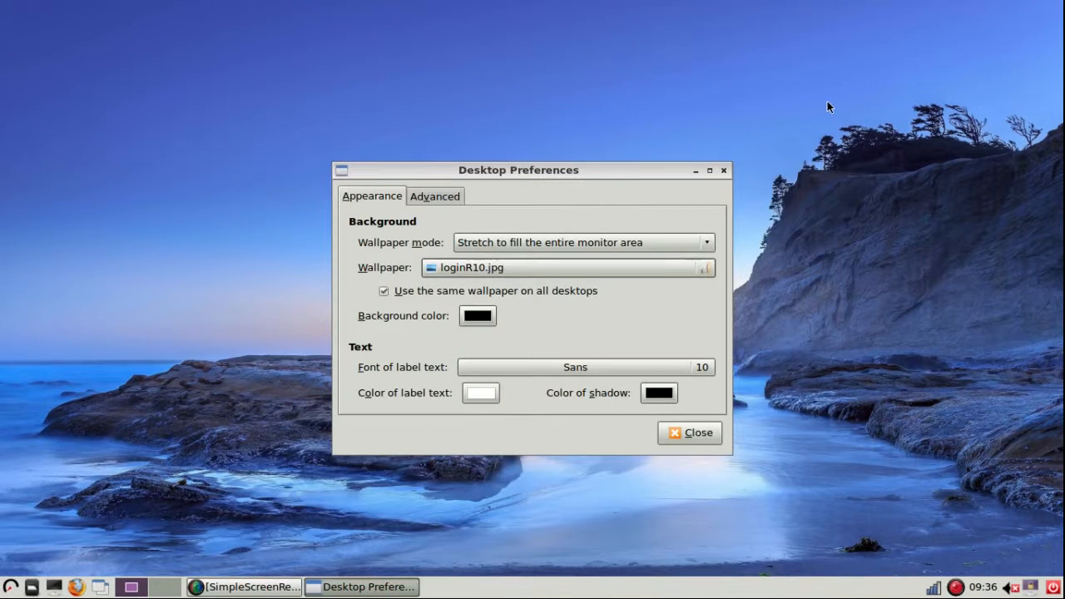
pyautogui.click(724, 171)
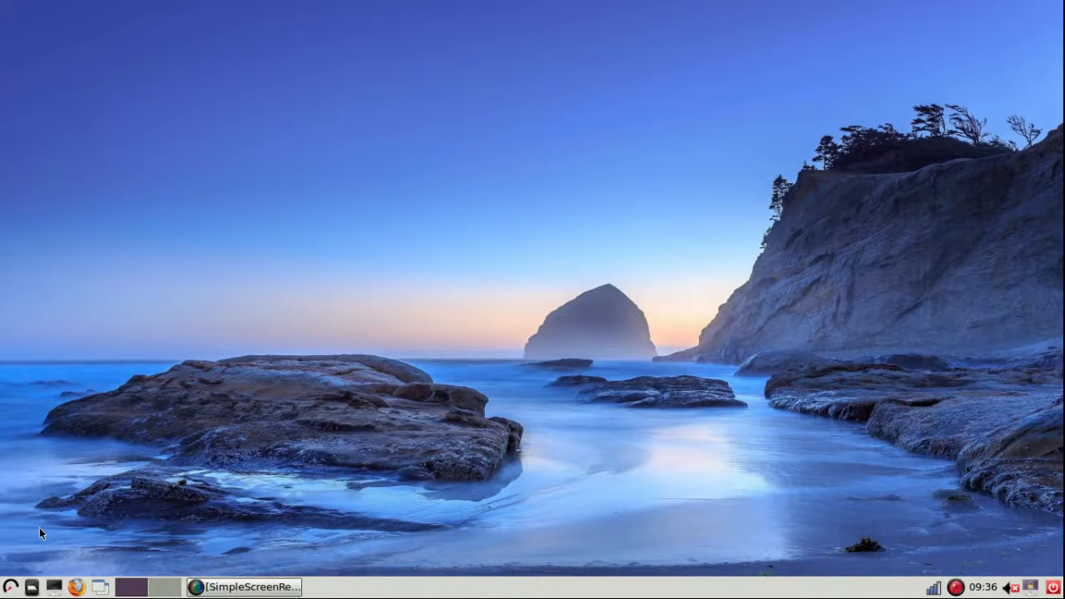
# - View the session's logout, shutdown and reboot options, and cancel without ending the session
pyautogui.click(11, 588)
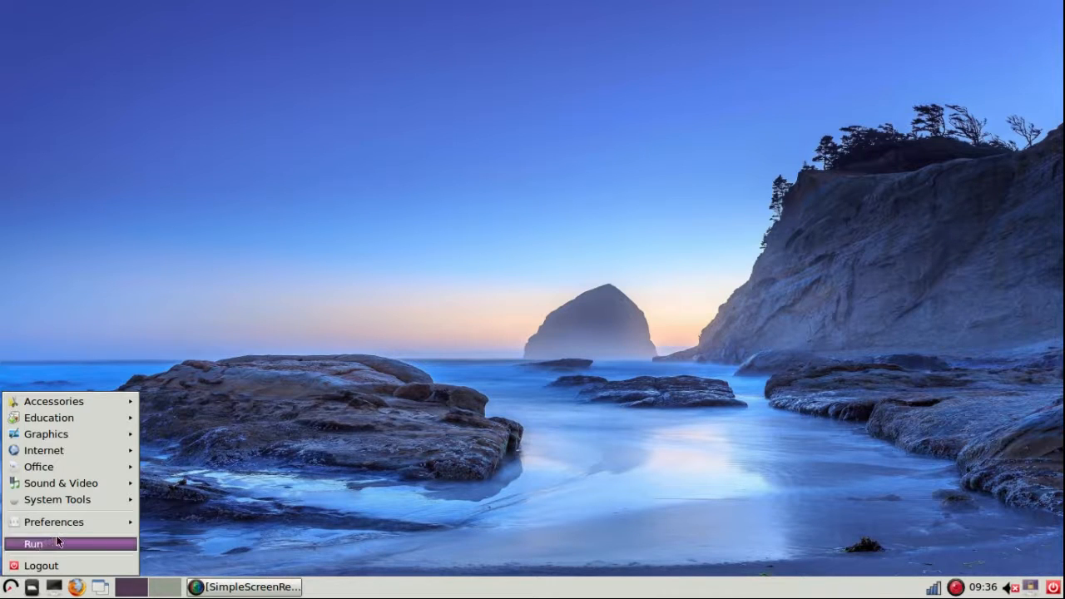
pyautogui.moveTo(83, 523)
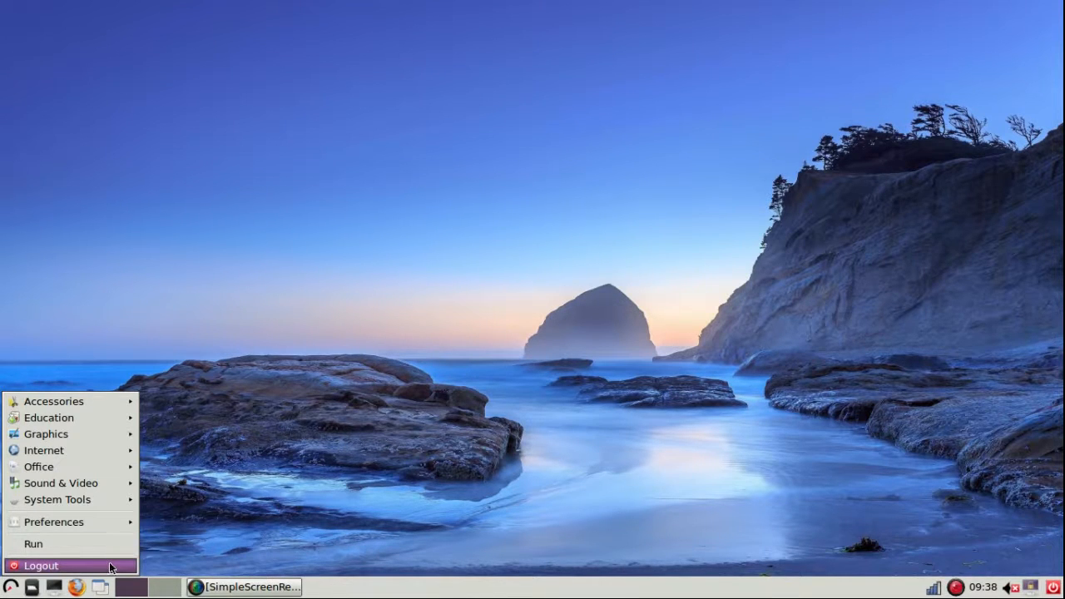
pyautogui.click(110, 567)
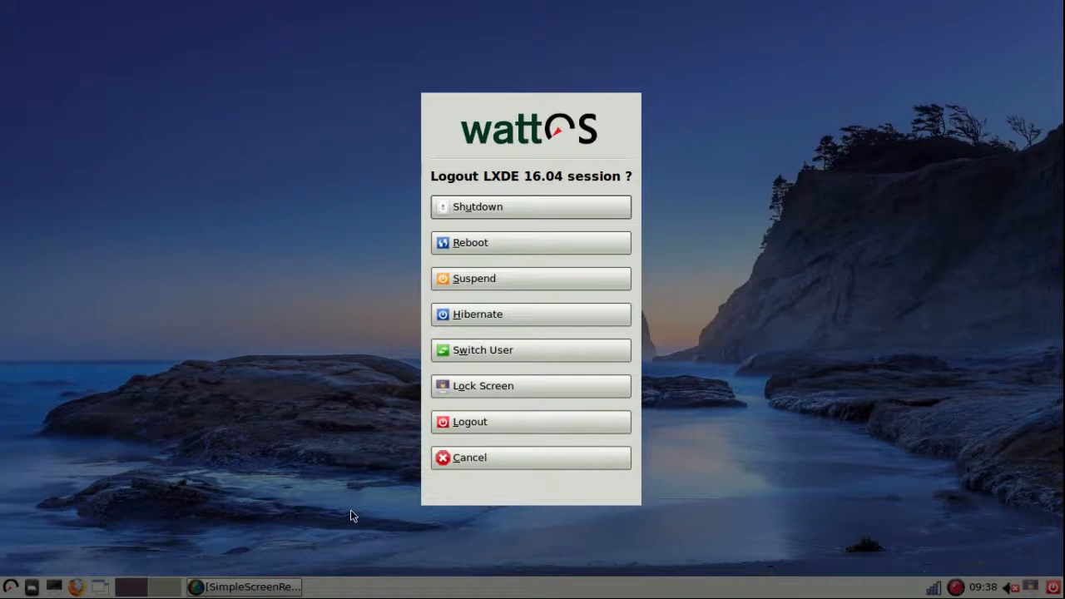
pyautogui.click(458, 462)
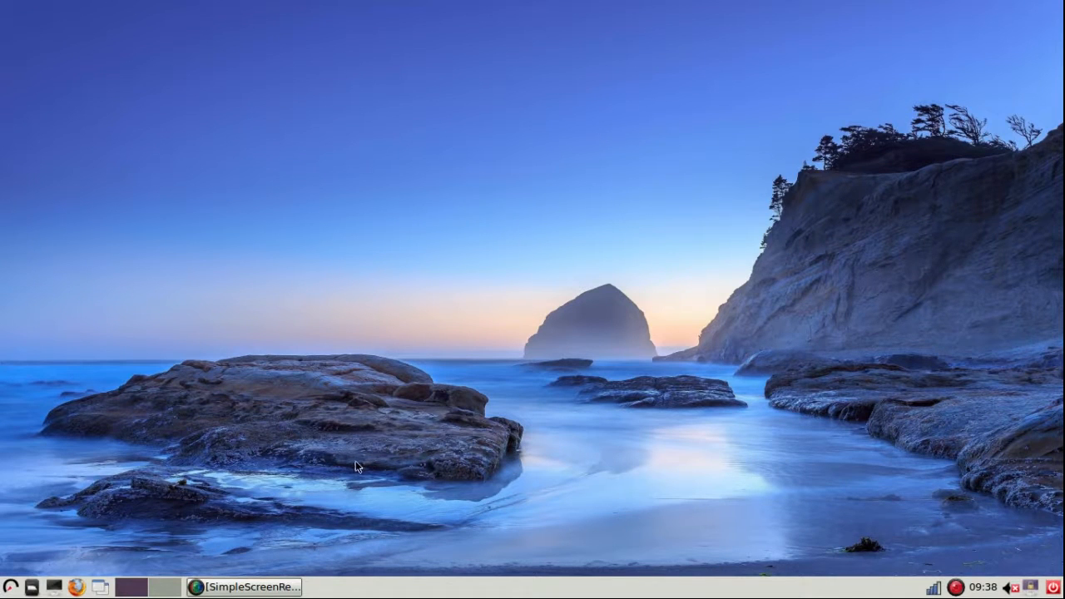
pyautogui.click(10, 587)
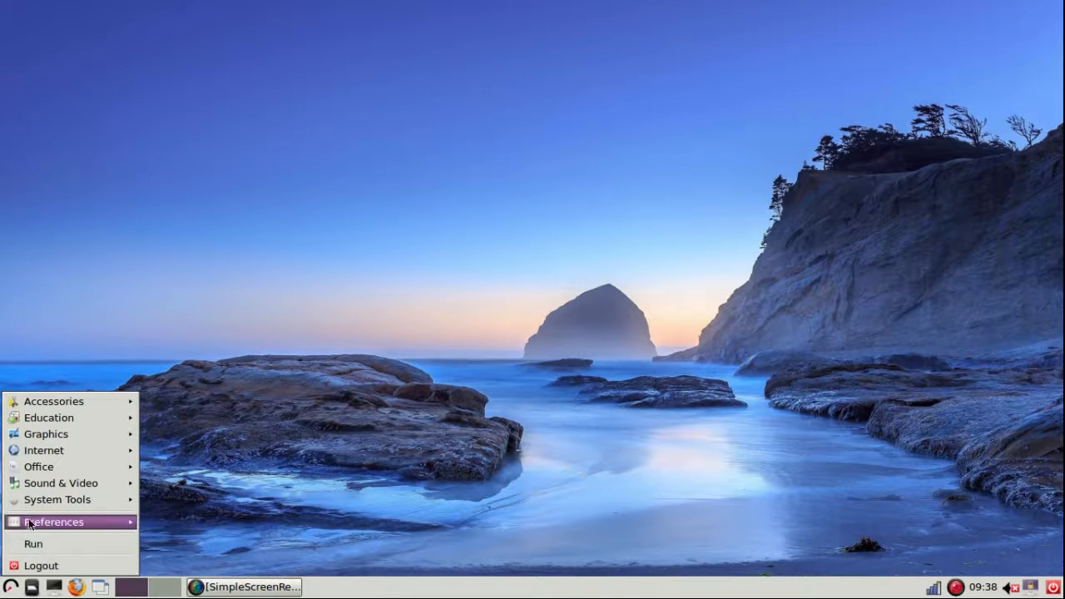
pyautogui.moveTo(34, 503)
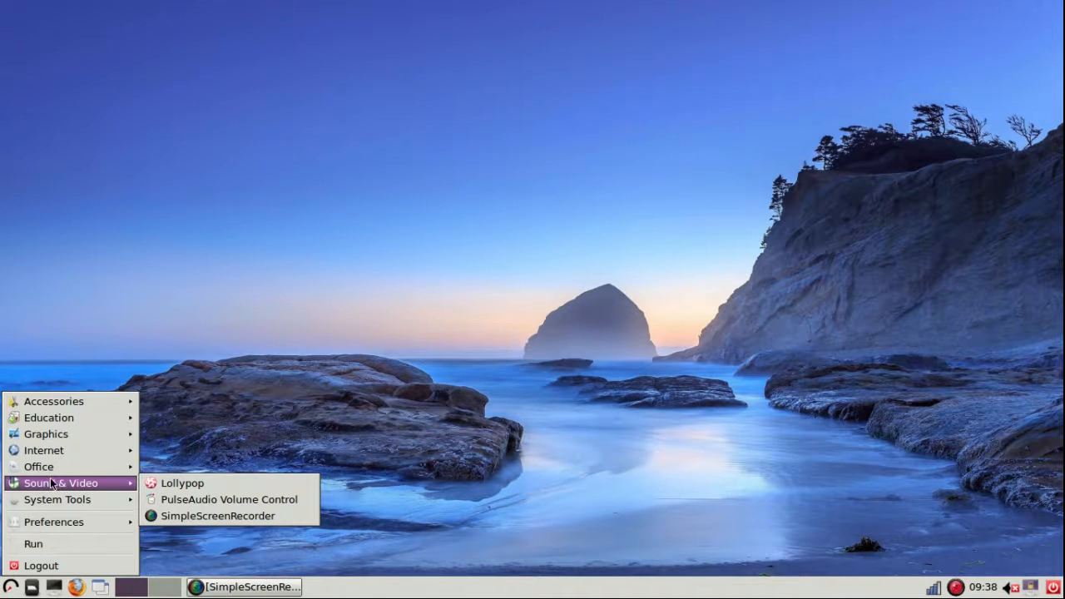
pyautogui.moveTo(51, 441)
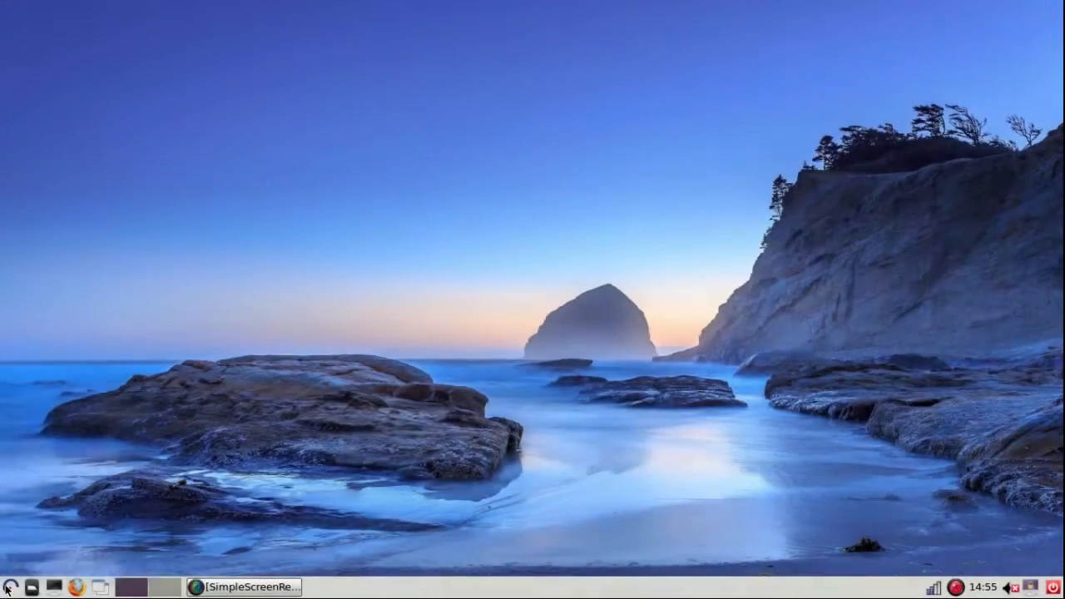
# - Launch Image Scan! for Linux and maximize its window
pyautogui.click(9, 588)
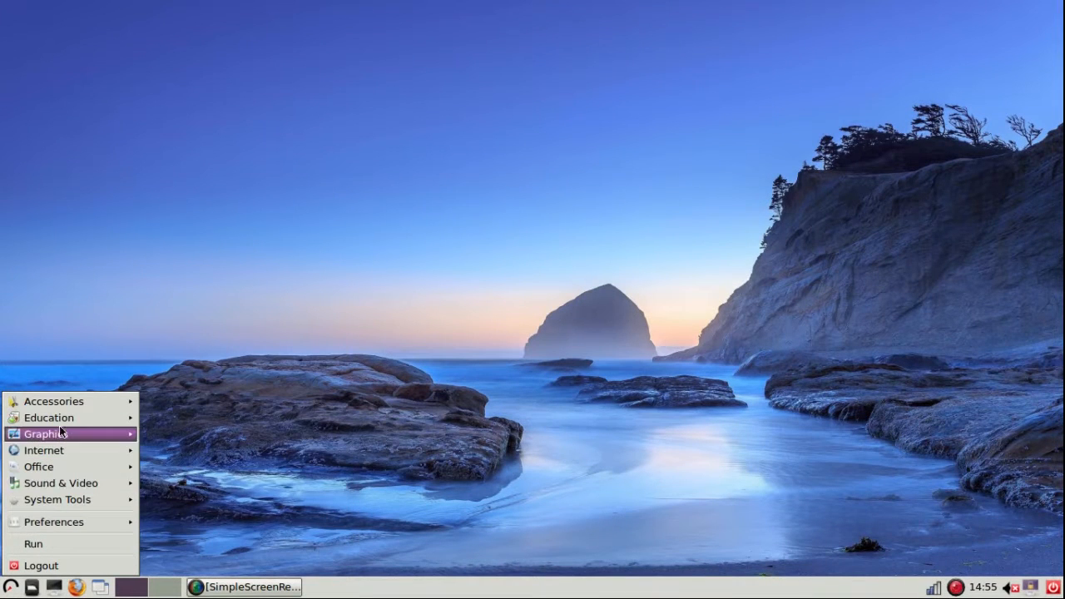
pyautogui.moveTo(60, 434)
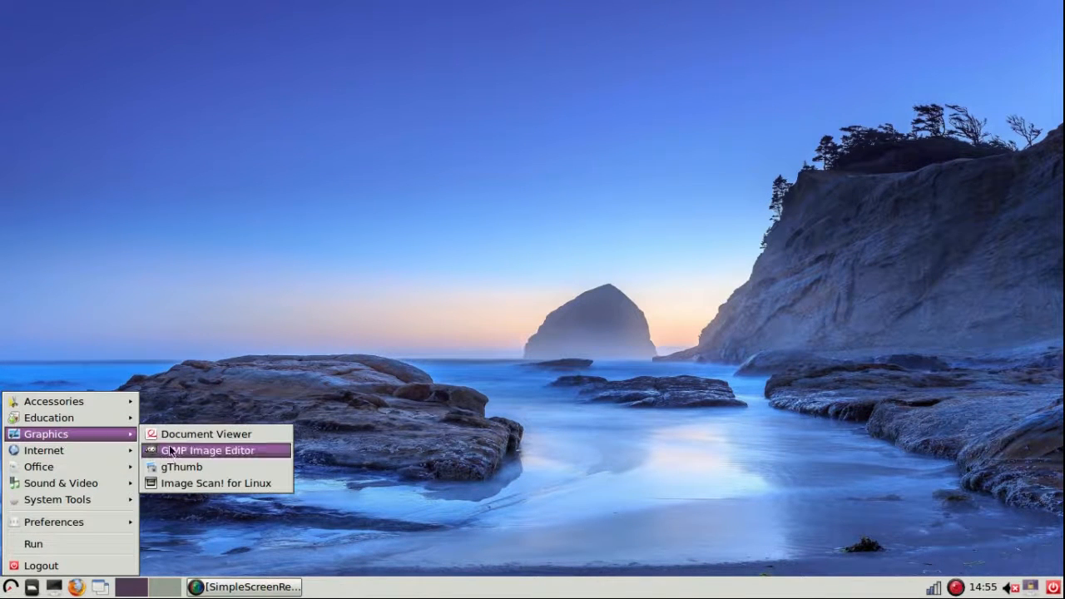
pyautogui.click(175, 488)
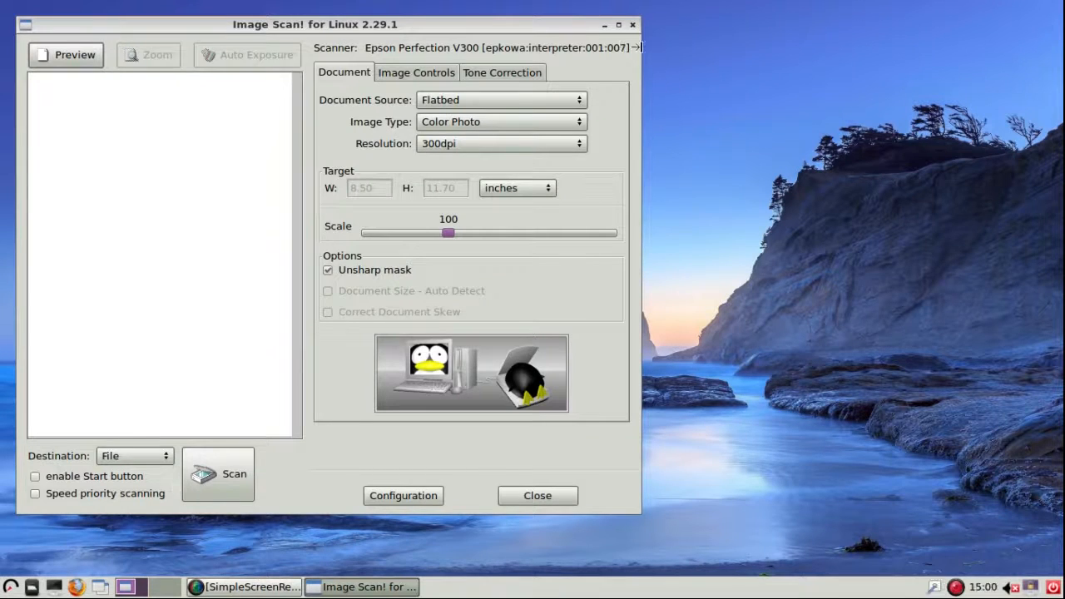
pyautogui.click(618, 24)
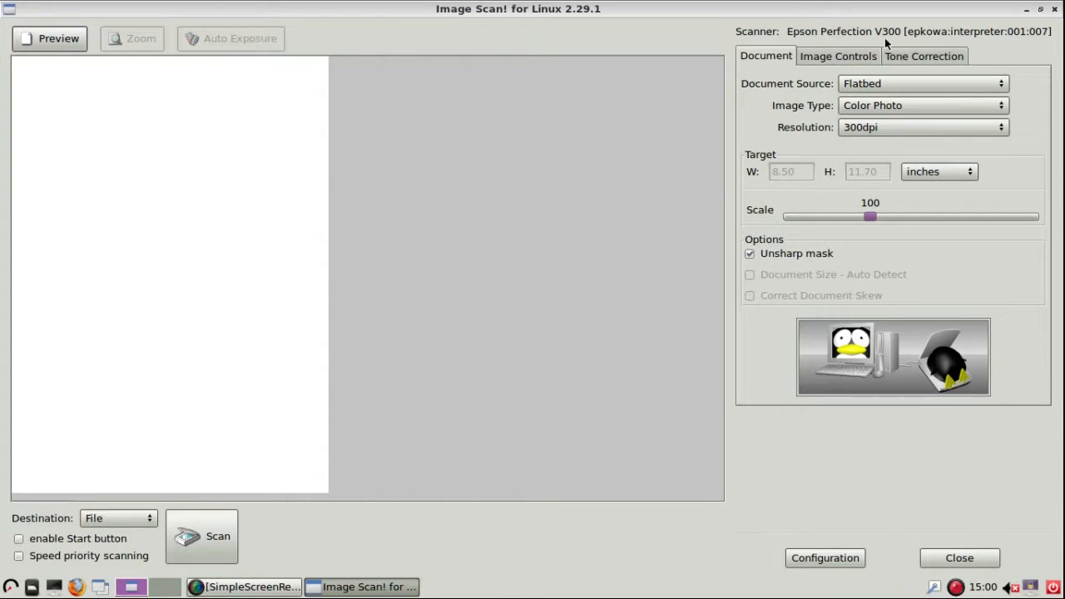
# - Set the document source to TPU - Negative film, image type to Black & White Photo and resolution to 1200dpi, and turn off Unsharp mask
pyautogui.click(1003, 84)
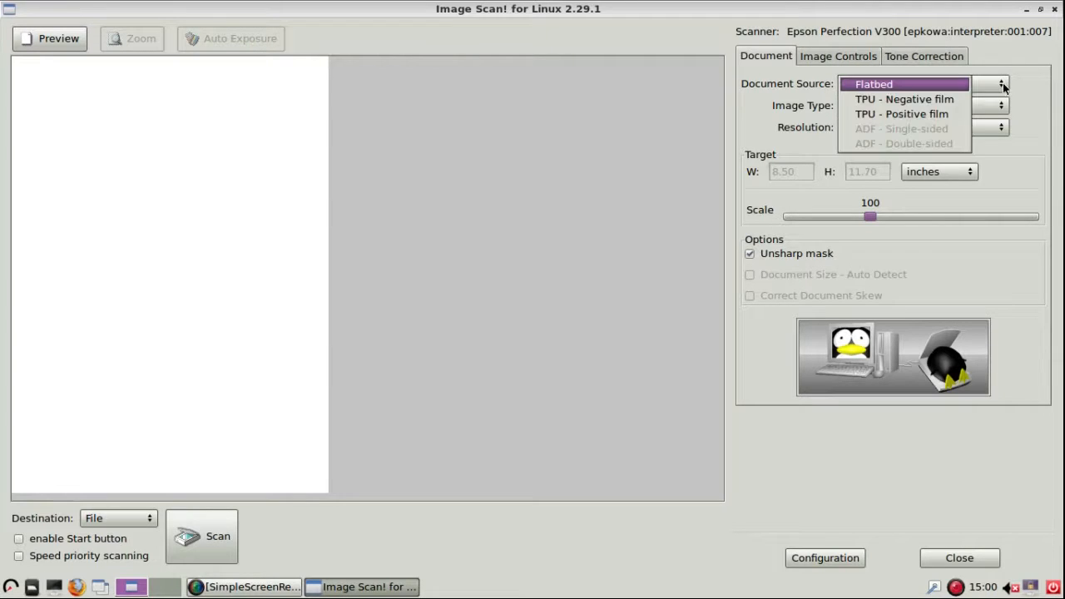
pyautogui.click(948, 100)
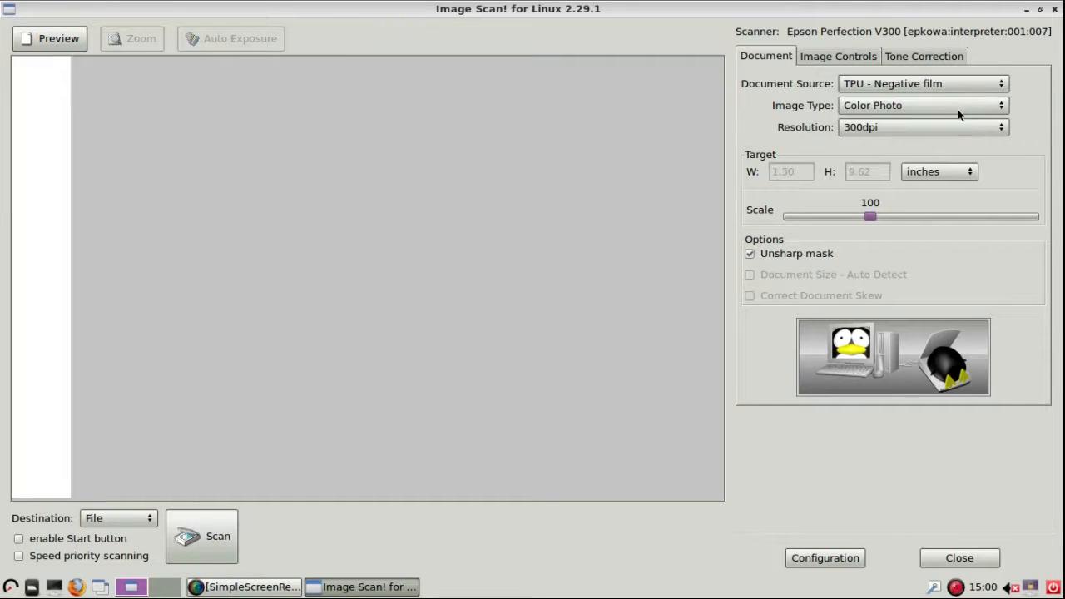
pyautogui.click(1005, 103)
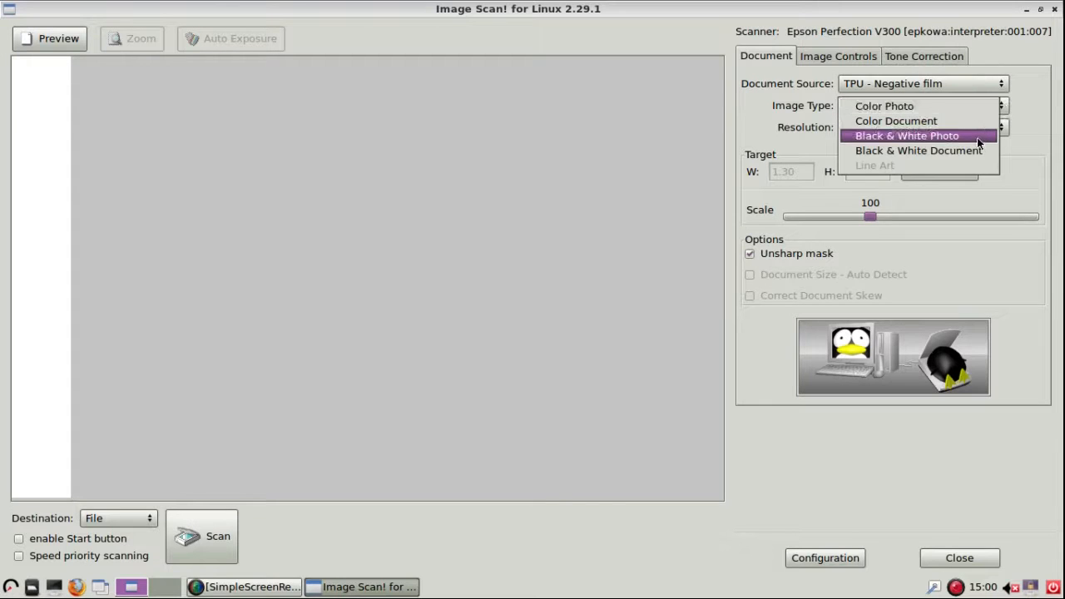
pyautogui.click(978, 137)
pyautogui.click(1002, 128)
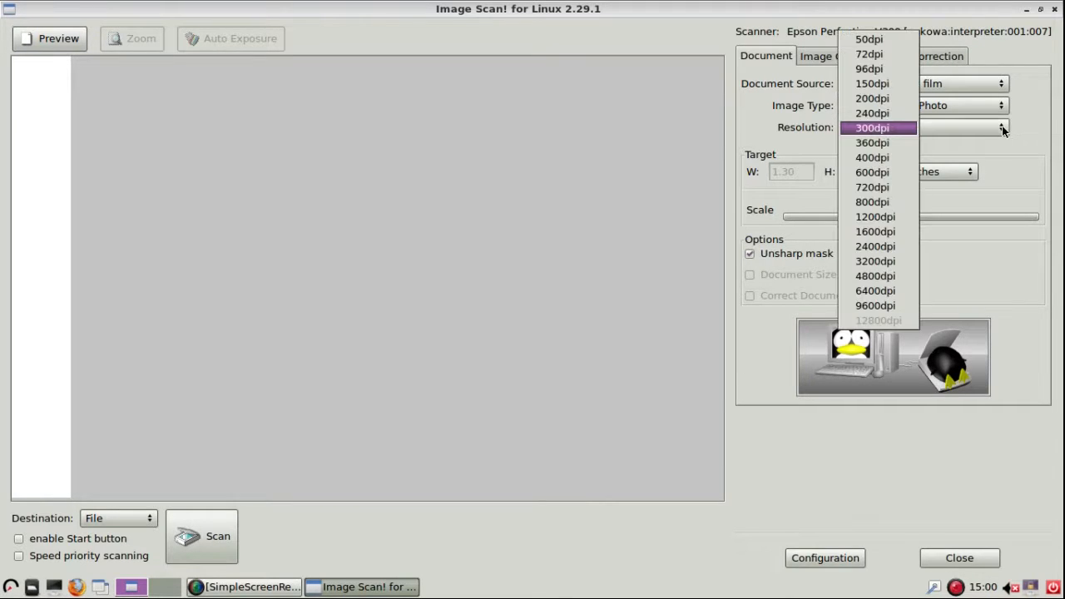
pyautogui.click(893, 218)
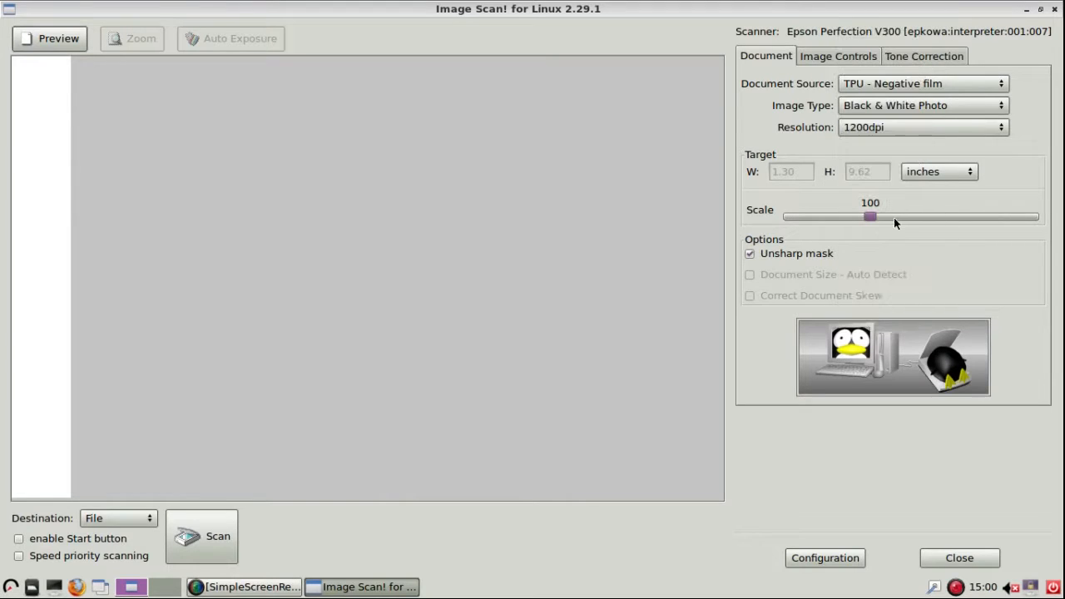
pyautogui.click(749, 254)
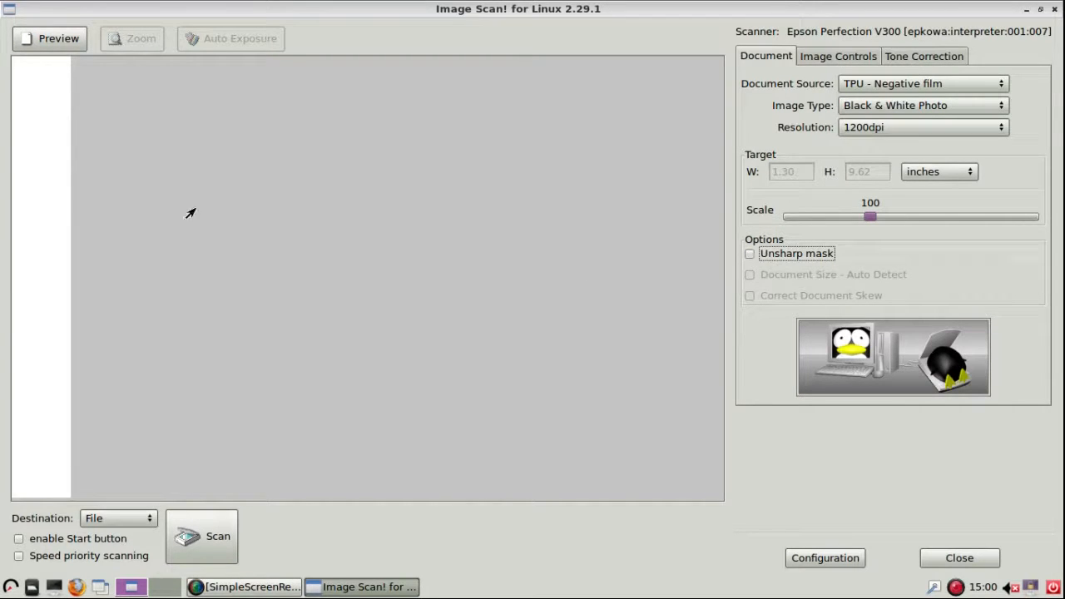
# - Preview the negative strip, zoom in on its lowest frame and fit the scan area to that photo's edges
pyautogui.click(54, 40)
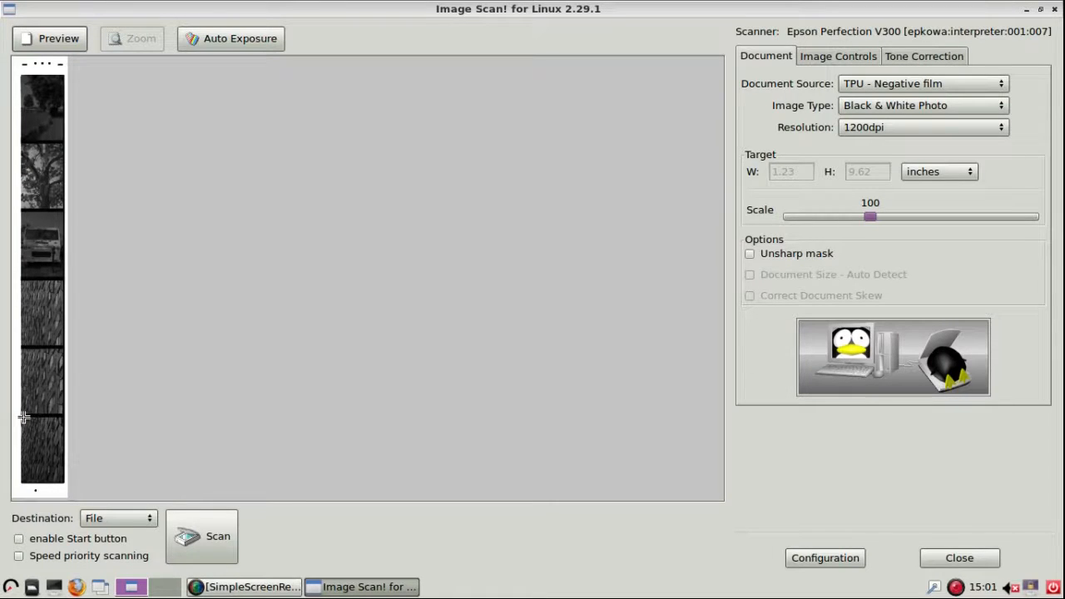
pyautogui.moveTo(23, 417); pyautogui.dragTo(65, 483)
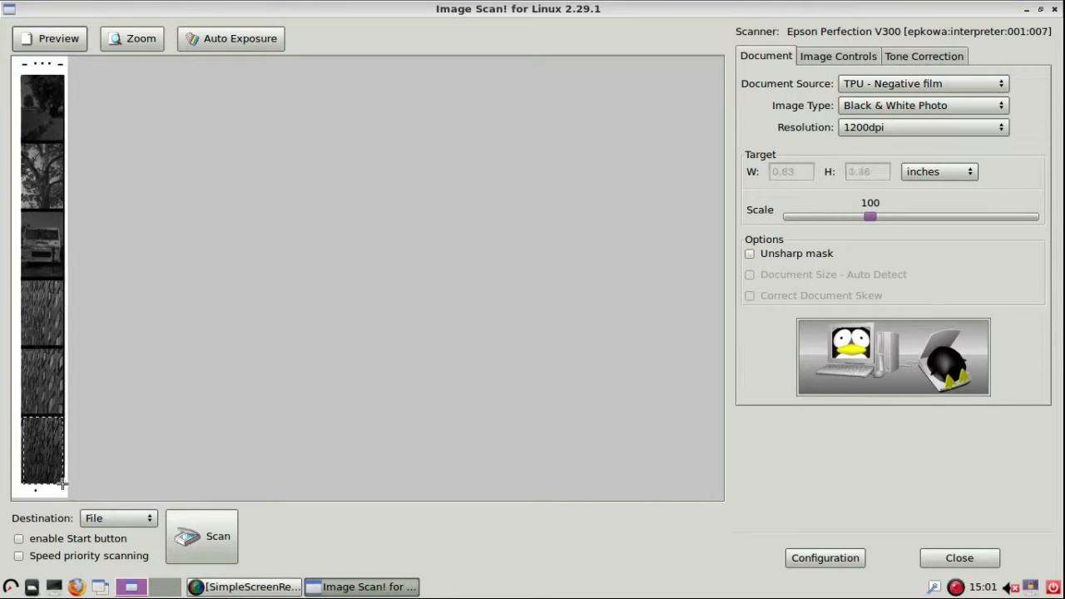
pyautogui.click(140, 39)
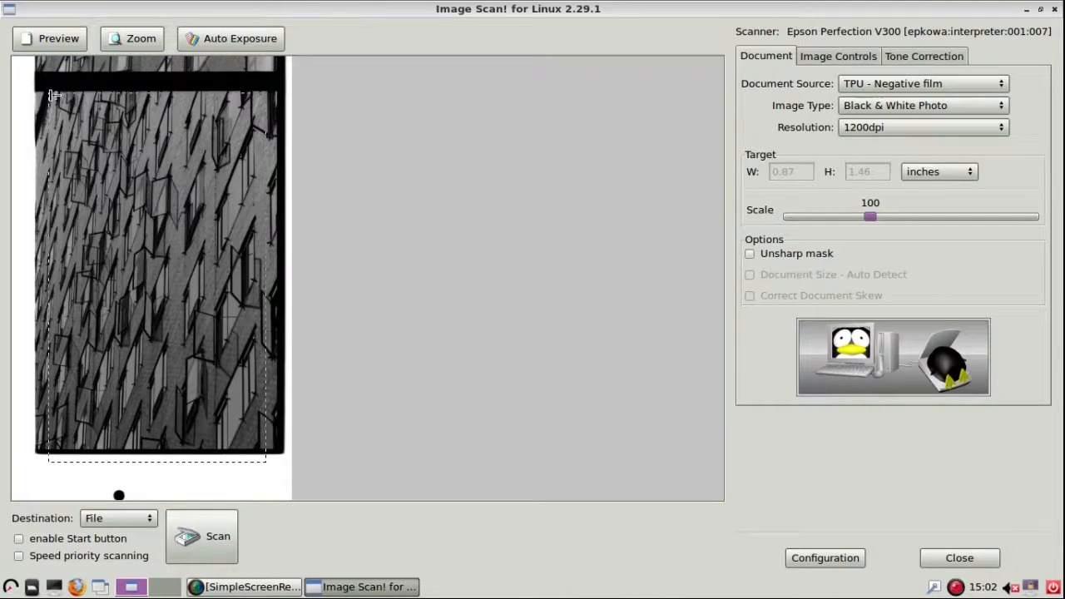
pyautogui.moveTo(52, 95); pyautogui.dragTo(41, 95)
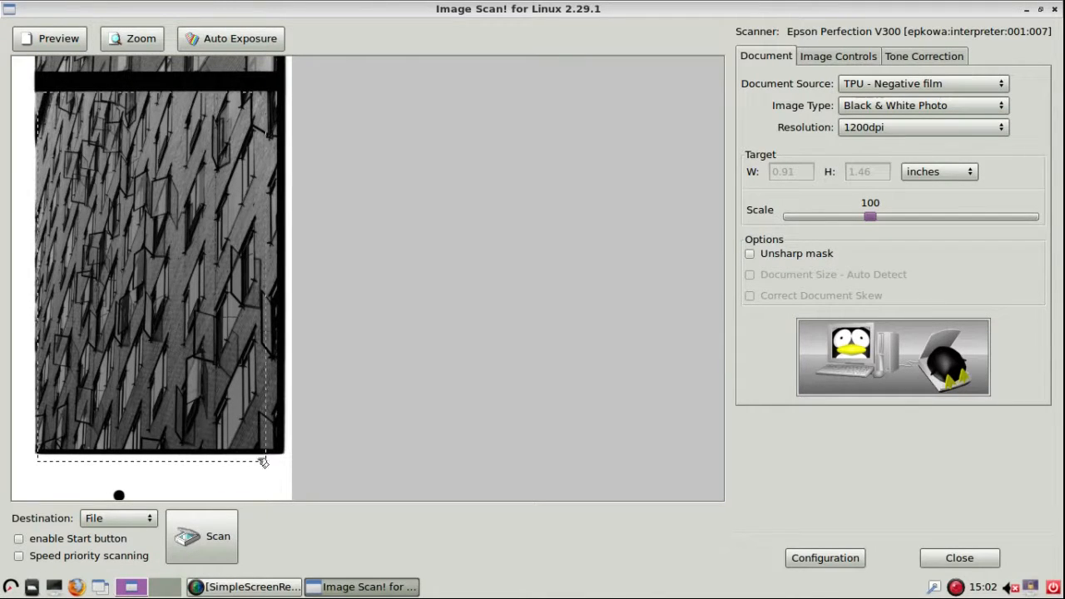
pyautogui.moveTo(263, 463); pyautogui.dragTo(269, 446)
# - Brighten the photo with the grayscale tone curve, moving the white point inward to about 60% of the input range and raising the midtones
pyautogui.click(920, 59)
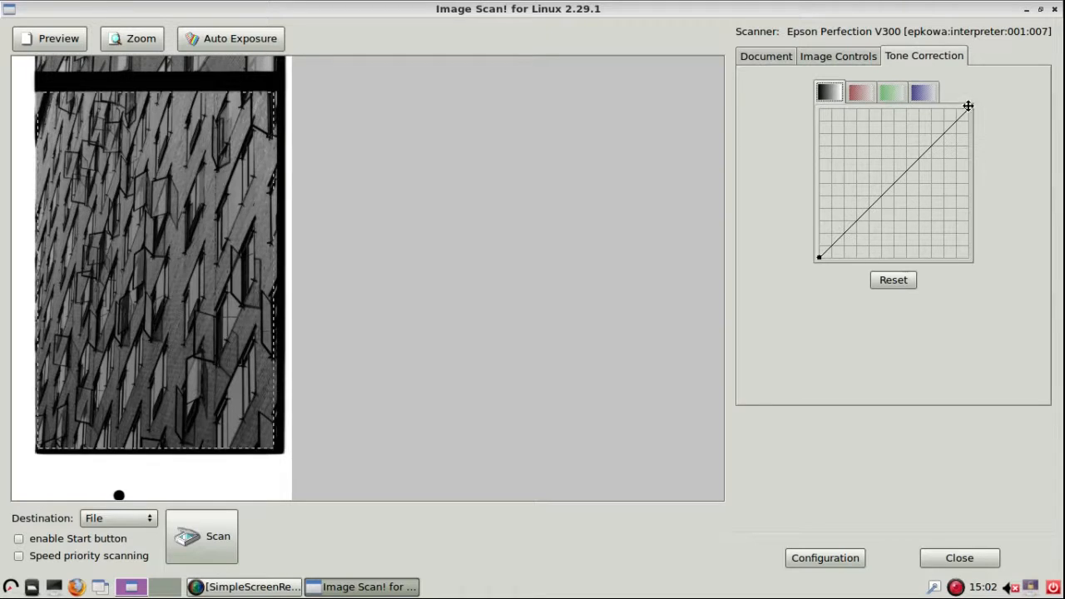
pyautogui.moveTo(968, 106); pyautogui.dragTo(910, 104)
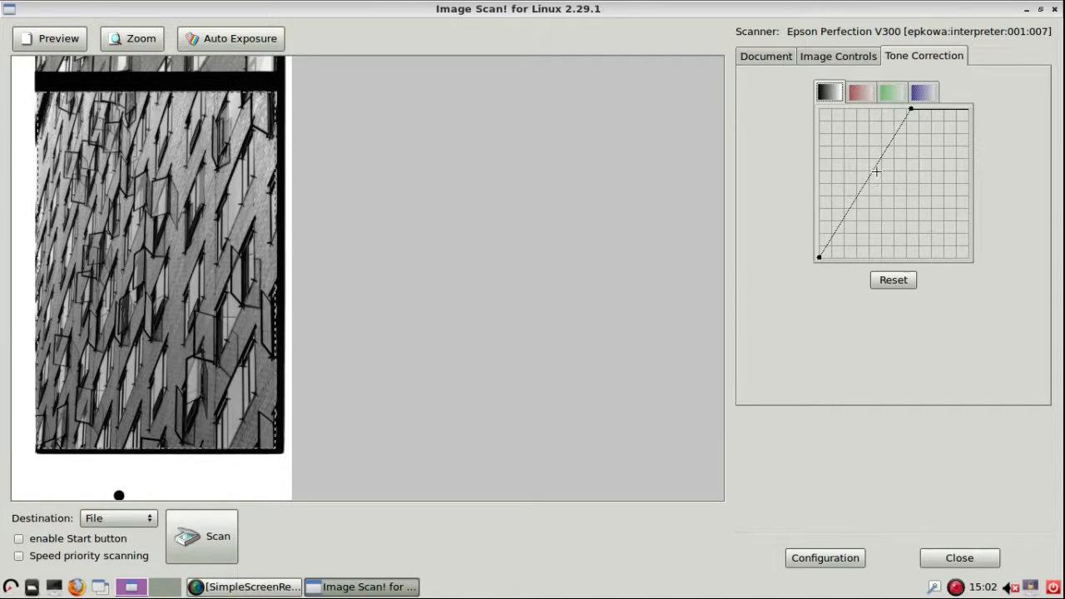
pyautogui.moveTo(874, 170); pyautogui.dragTo(870, 146)
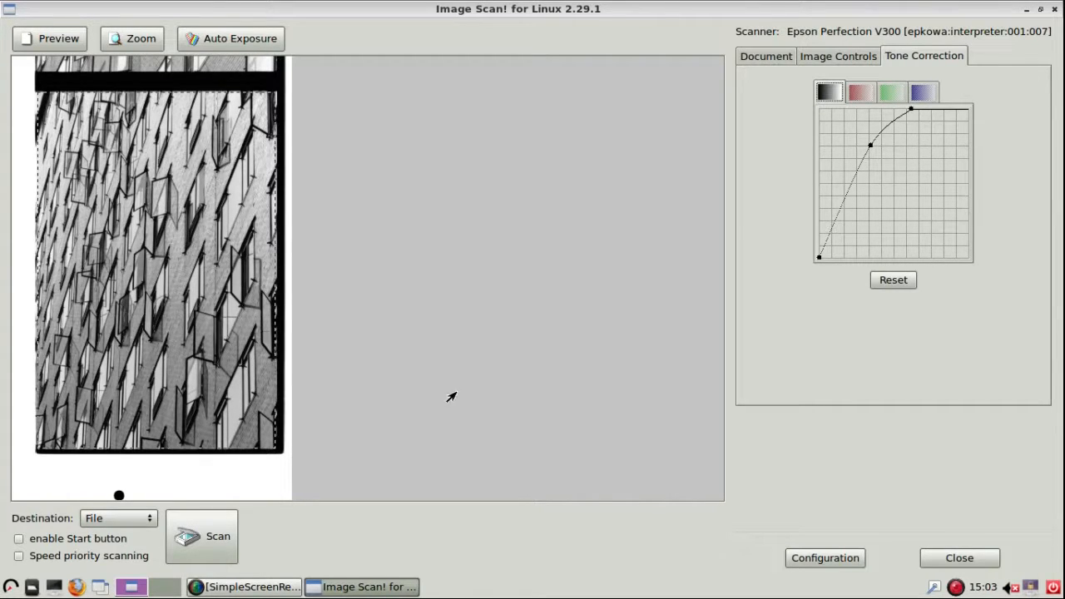
# - Scan the selected frame to a PNG file named windows.png in the home folder
pyautogui.click(219, 541)
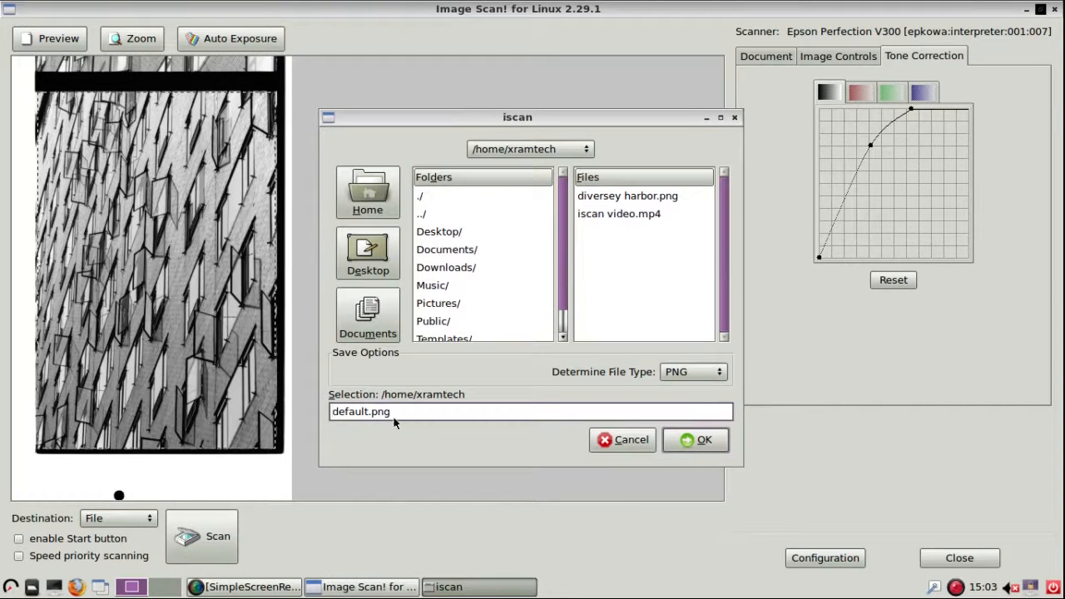
pyautogui.moveTo(368, 411); pyautogui.dragTo(309, 412)
pyautogui.write('windo')
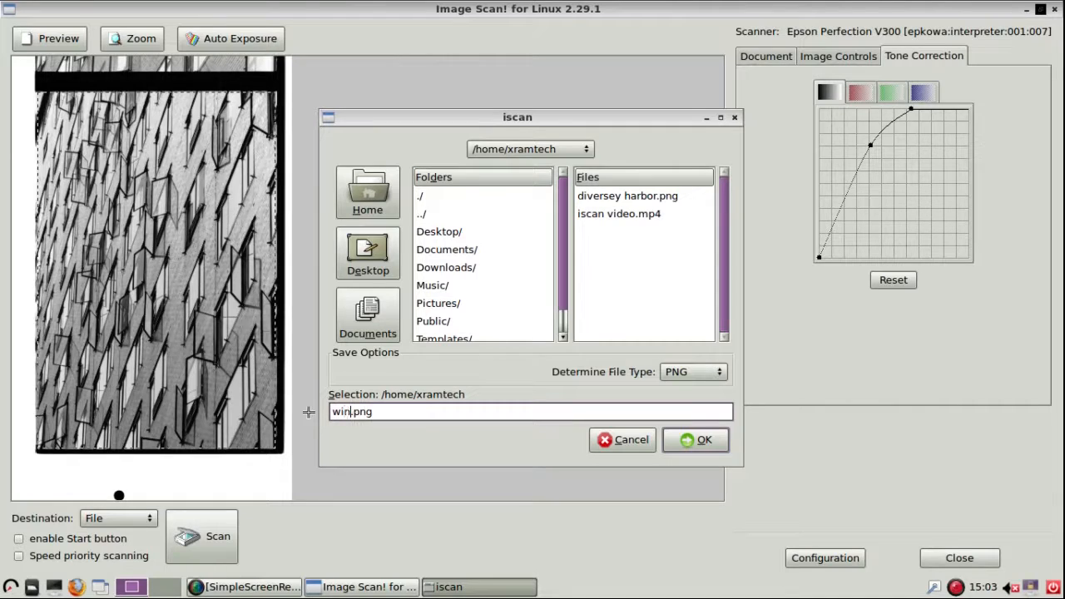
pyautogui.write('ws')
pyautogui.click(680, 440)
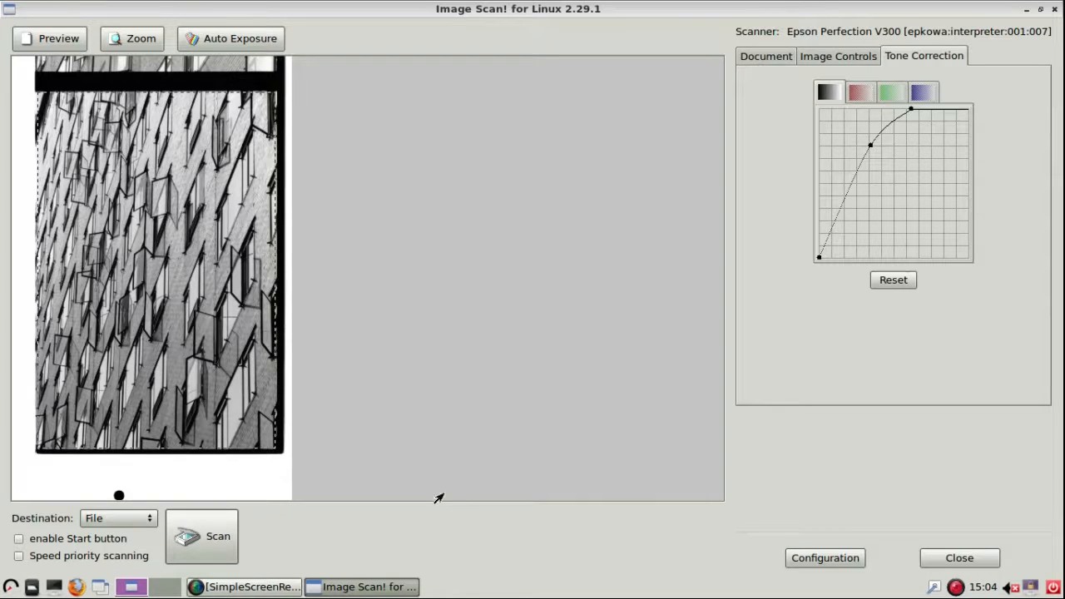
# - Switch to desktop 2 and, in the PCManFM file manager, open windows.png from the home folder with gThumb
pyautogui.click(167, 591)
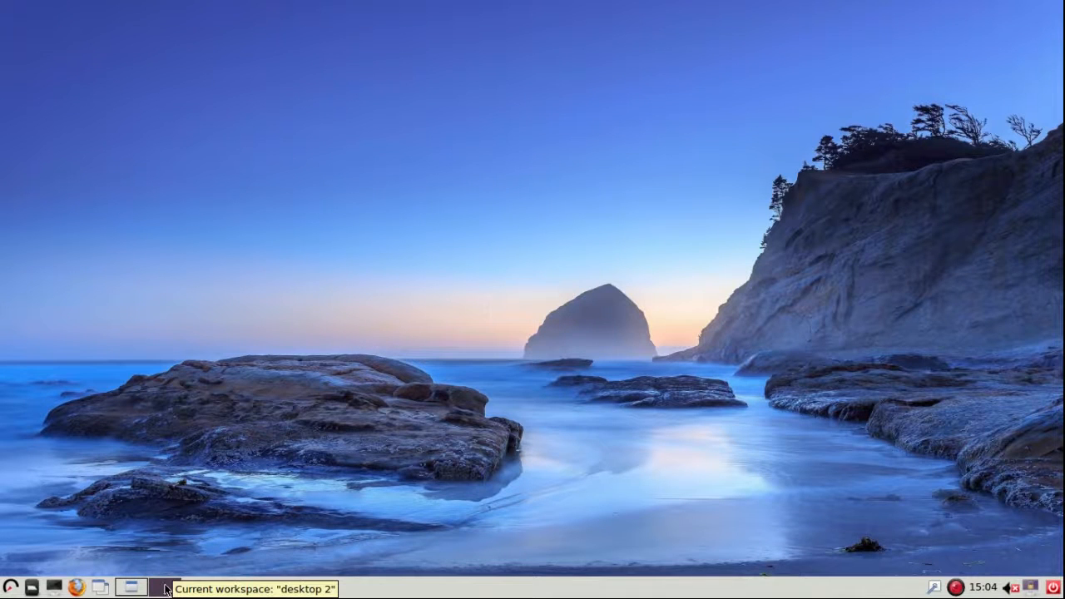
pyautogui.click(32, 586)
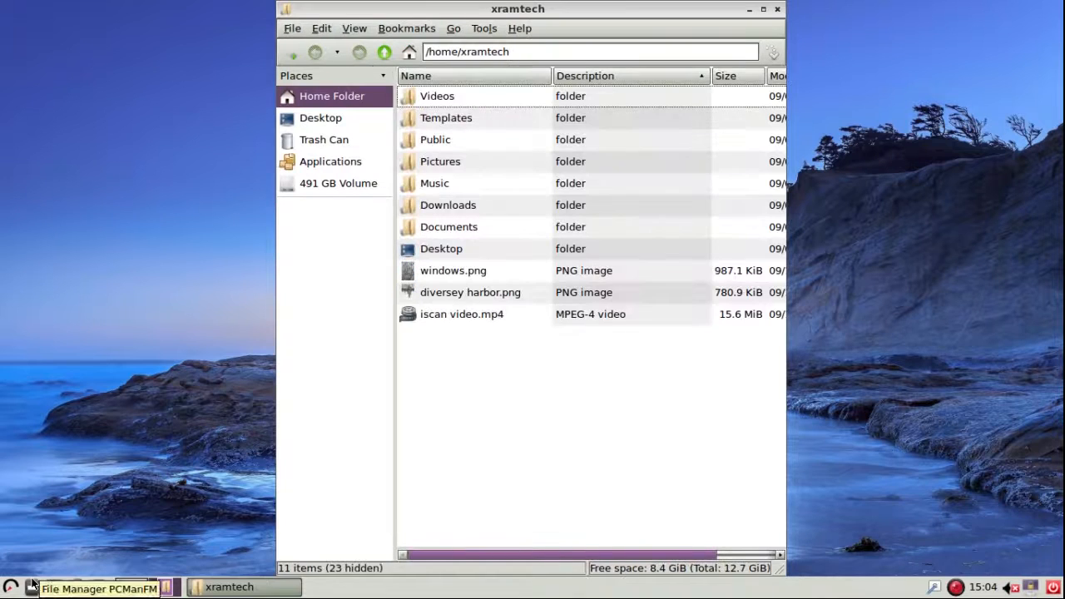
pyautogui.rightClick(430, 274)
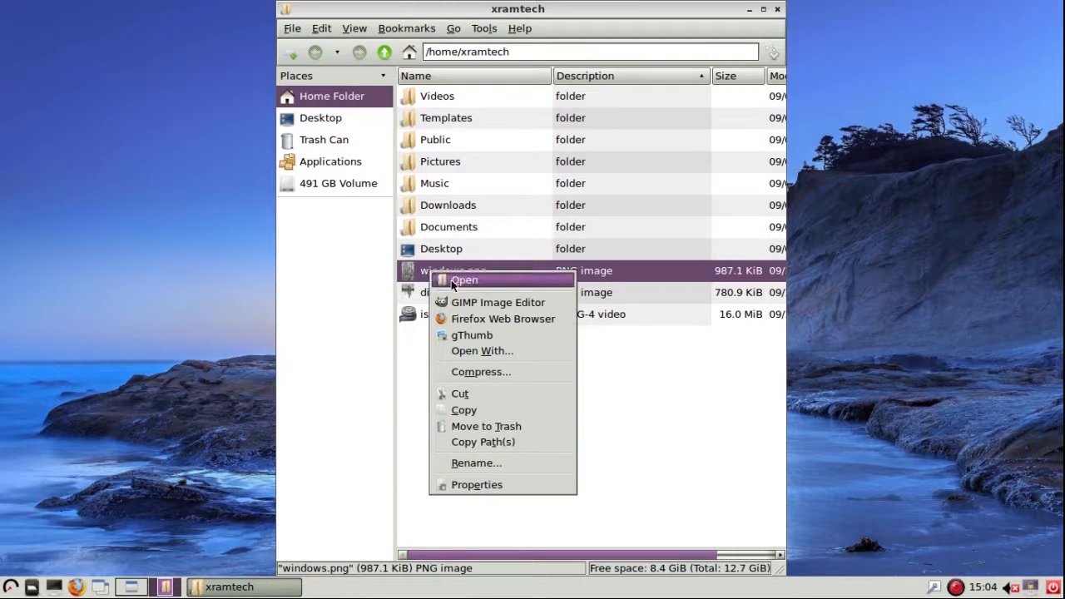
pyautogui.click(471, 336)
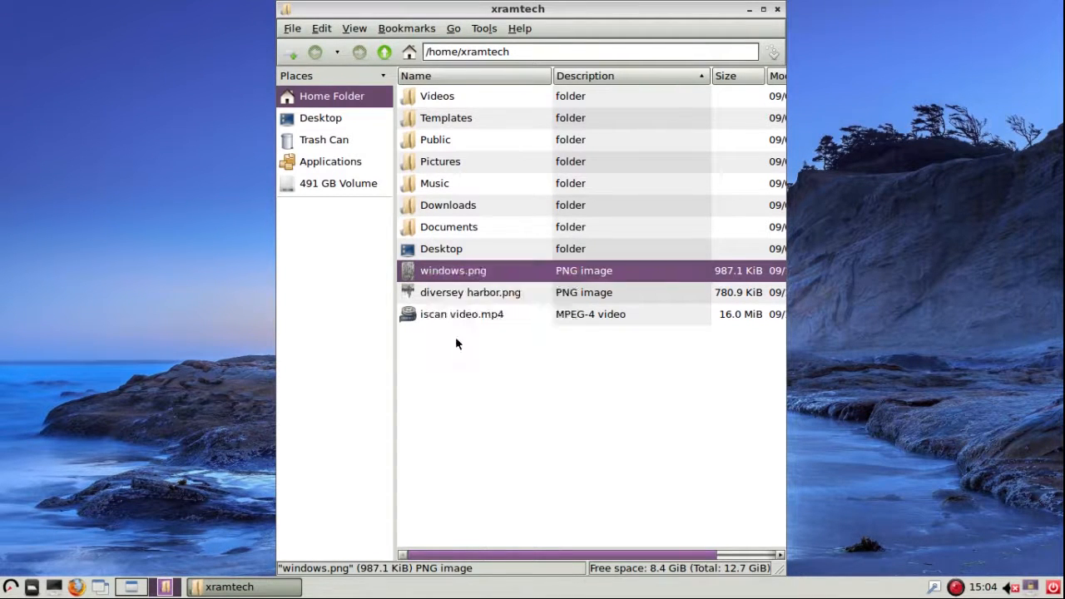